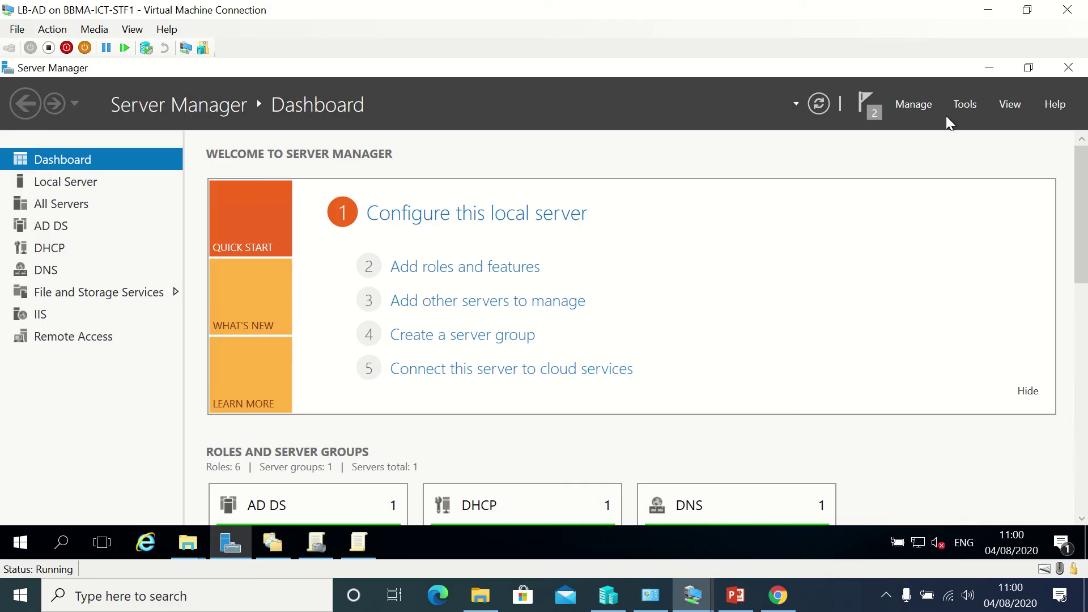
Review Server Manager's Tools list of administrative tools, then dismiss it
left_click(965, 104)
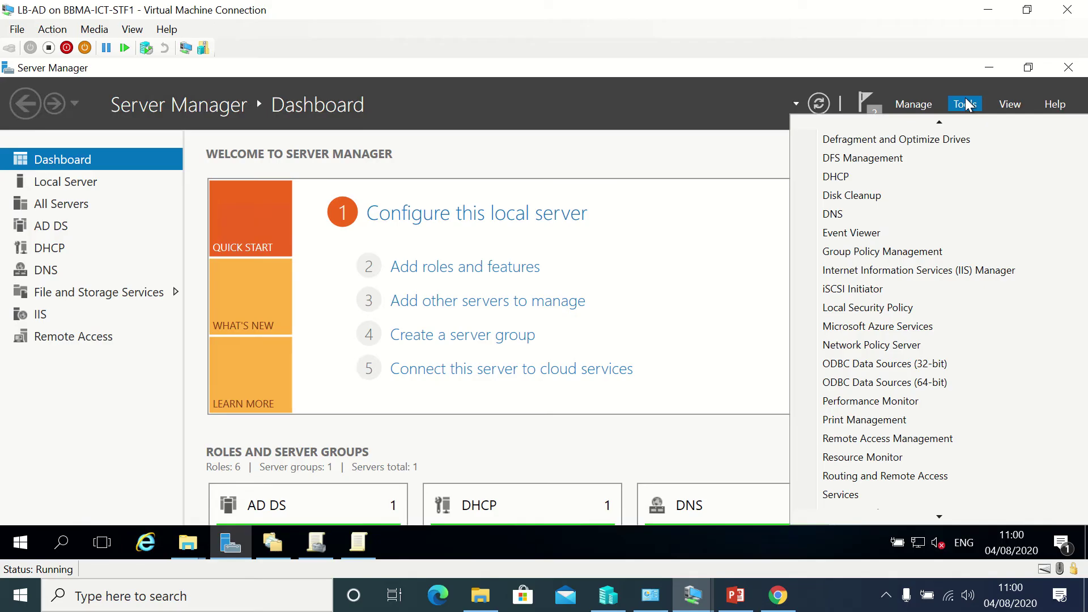
left_click(966, 105)
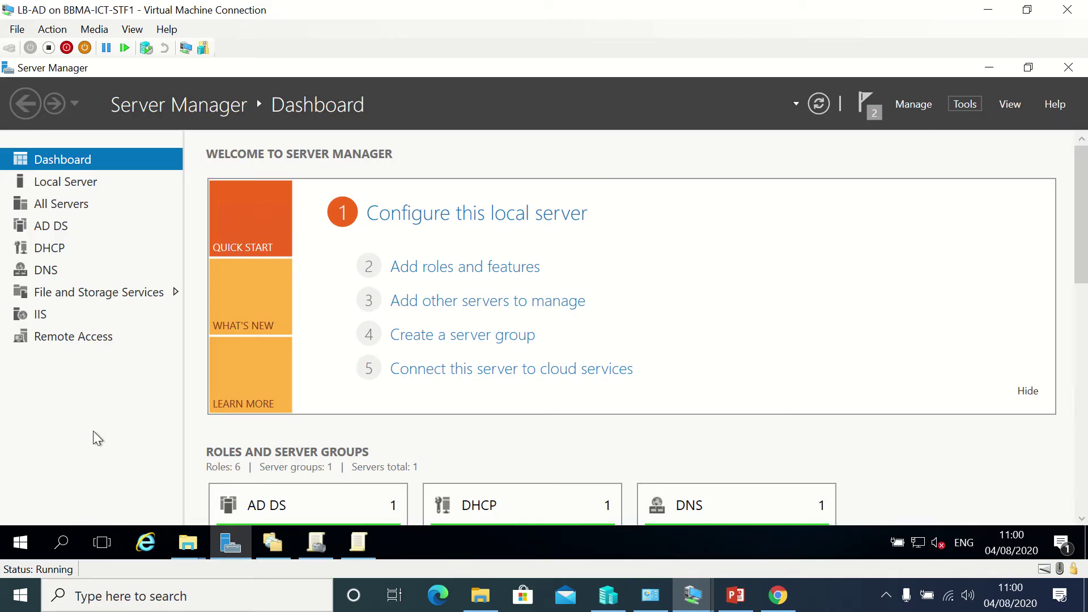
Open an administrator Command Prompt from the Win+X menu and enter 'netsh branchcache show status all'
left_click(17, 544)
right_click(17, 545)
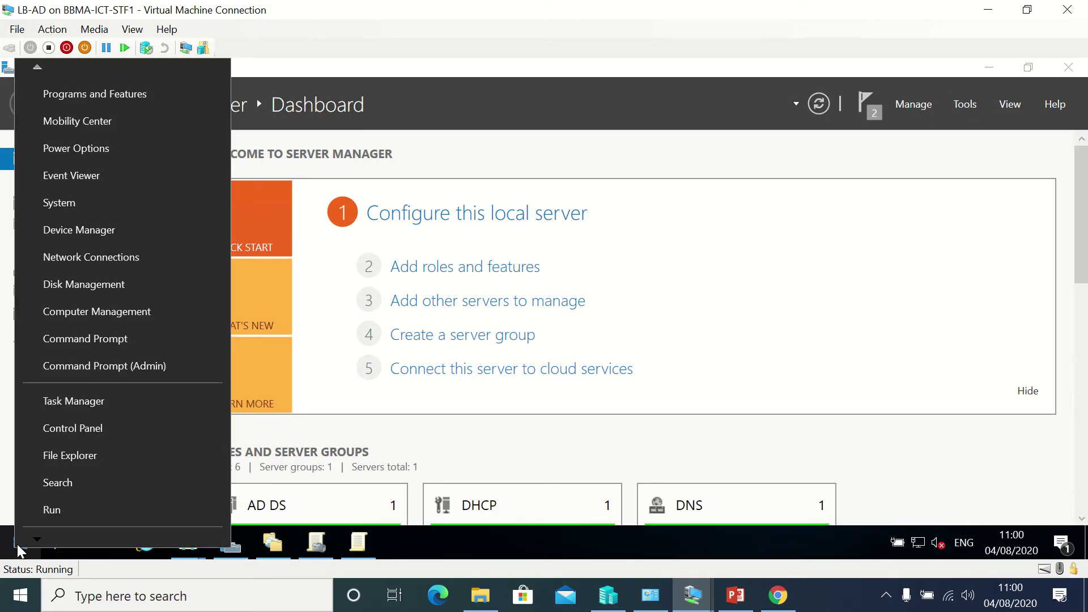
left_click(144, 367)
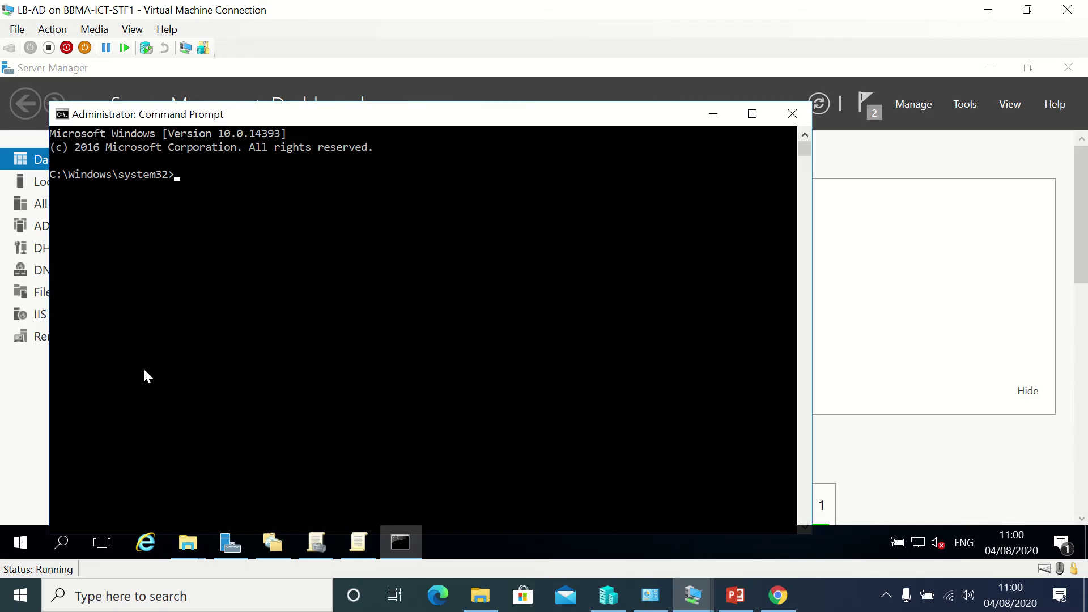
type("netsh branchcache ")
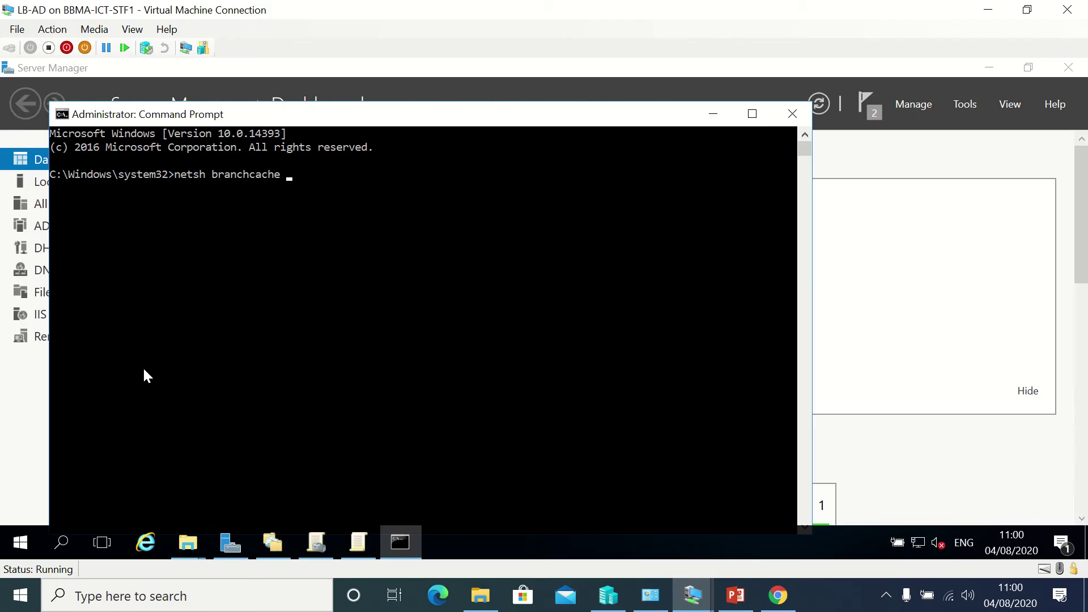
type("show status all")
Run the BranchCache status command and highlight the Current Status = Running line
key("Return")
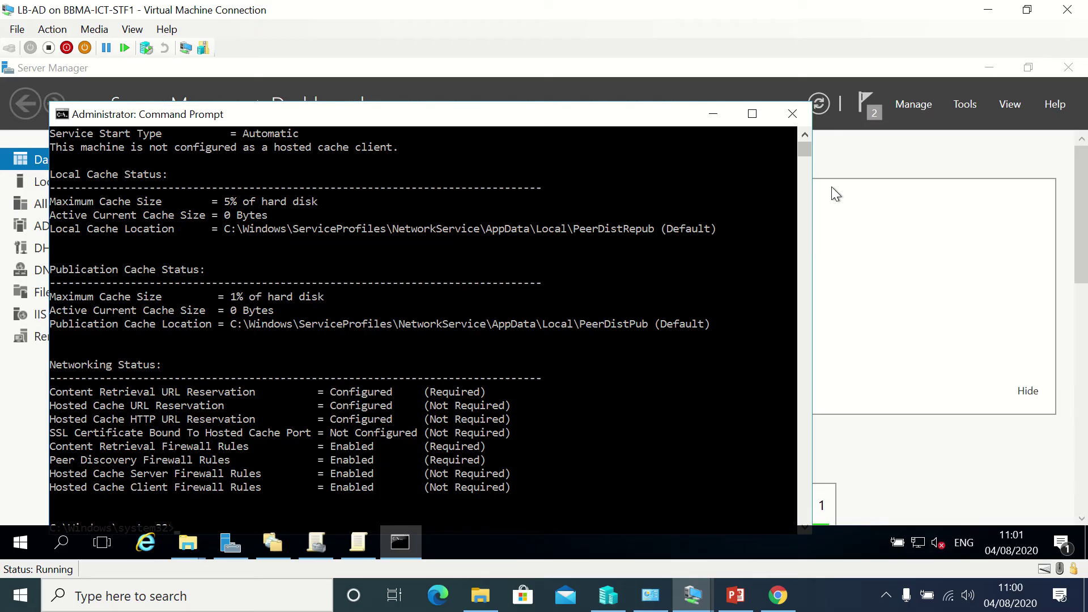
left_click(804, 134)
left_click(804, 134)
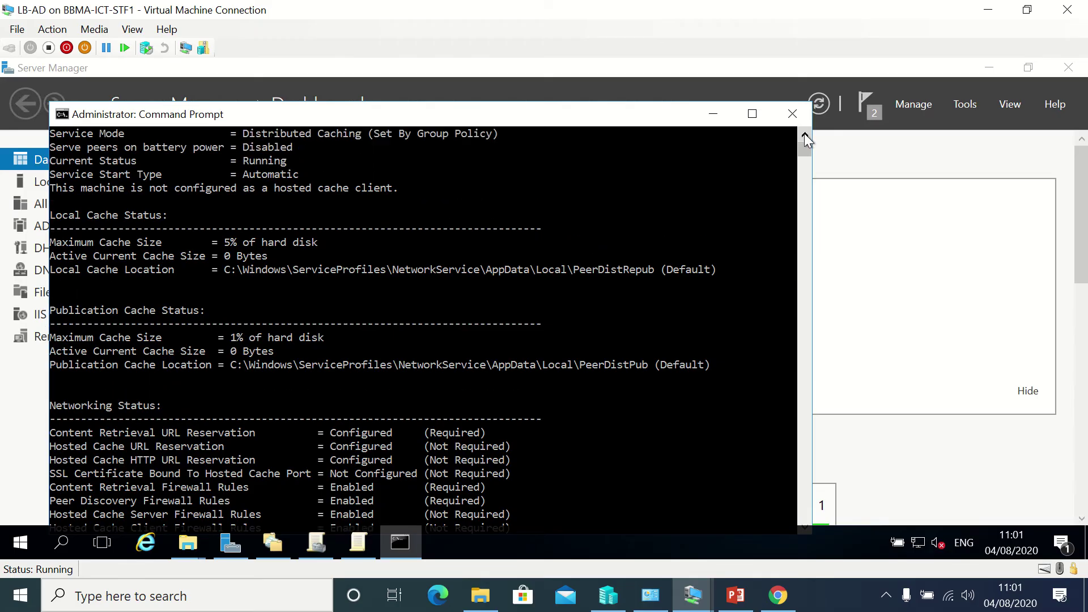
left_click(805, 134)
left_click(804, 134)
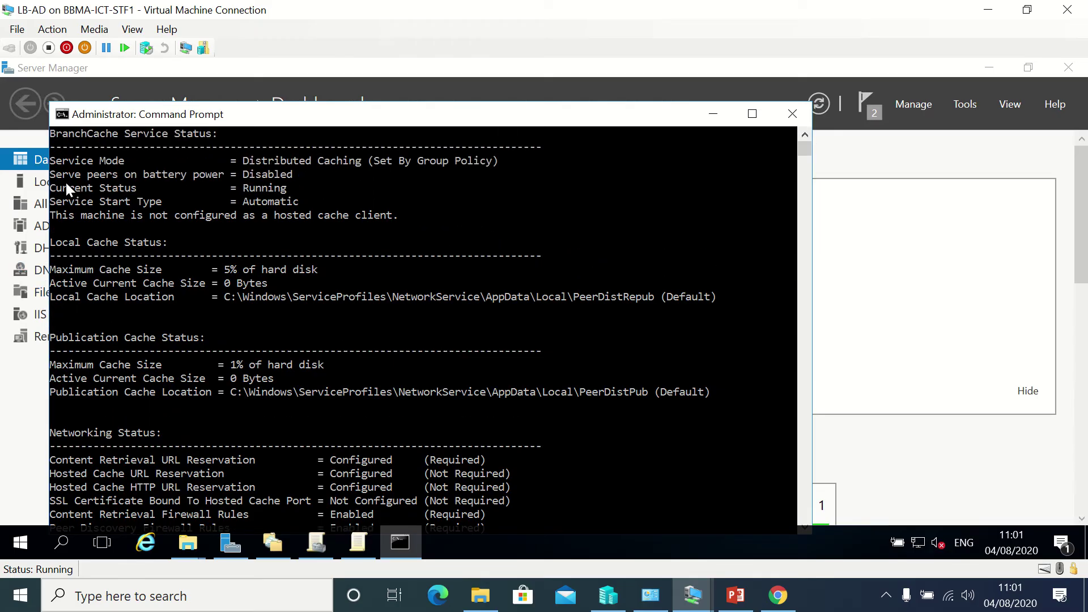
left_click_drag(54, 189, 286, 193)
Highlight the publication cache's 1% maximum cache size line, then clear the selection
left_click(803, 133)
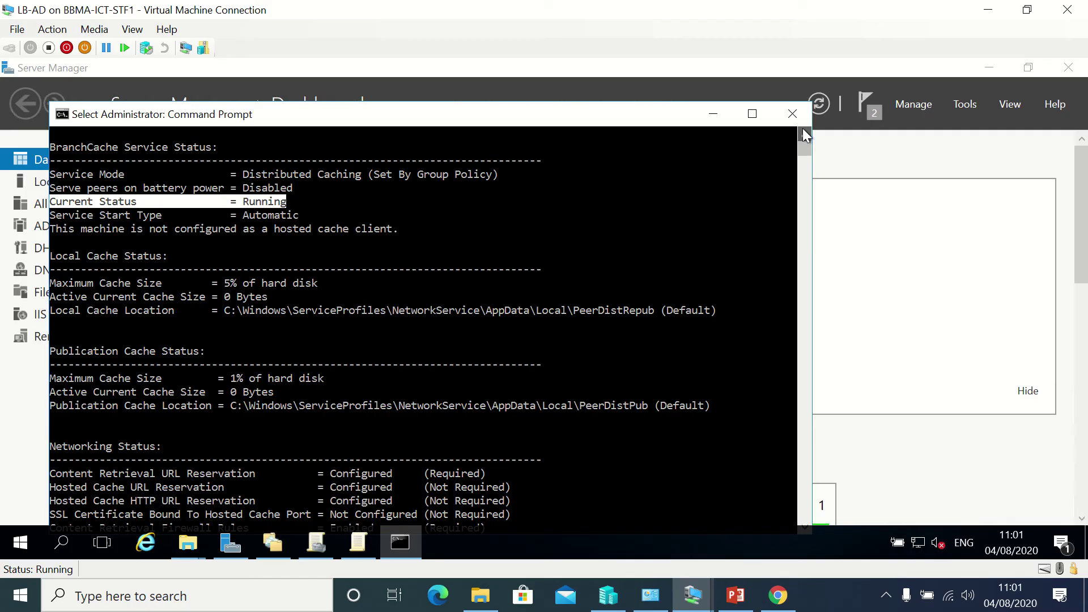
left_click(803, 133)
left_click(803, 133)
left_click(803, 133)
left_click(803, 133)
left_click(803, 133)
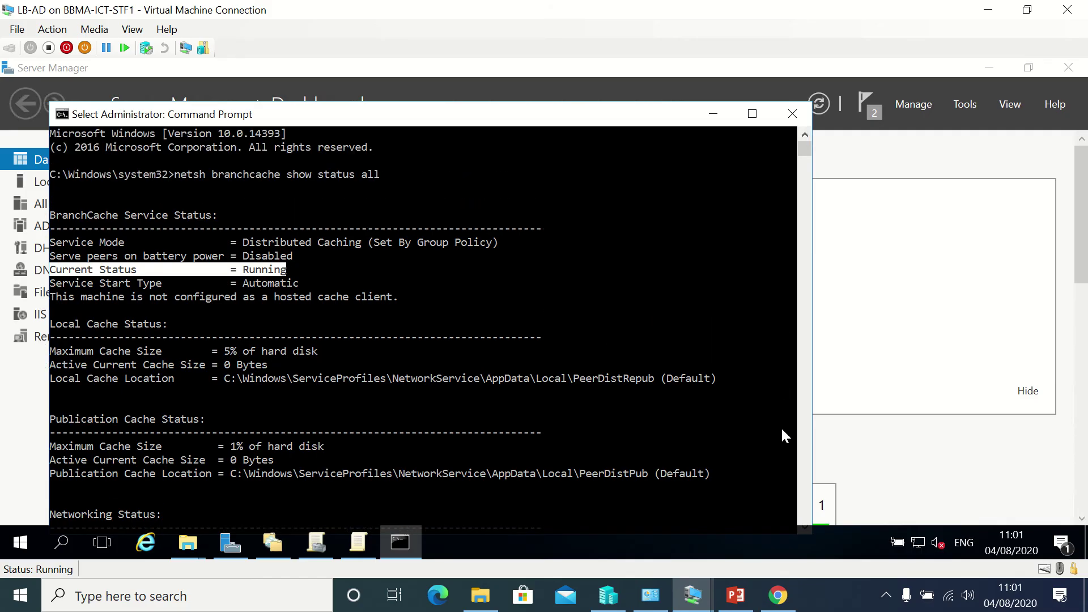
left_click_drag(50, 448, 308, 450)
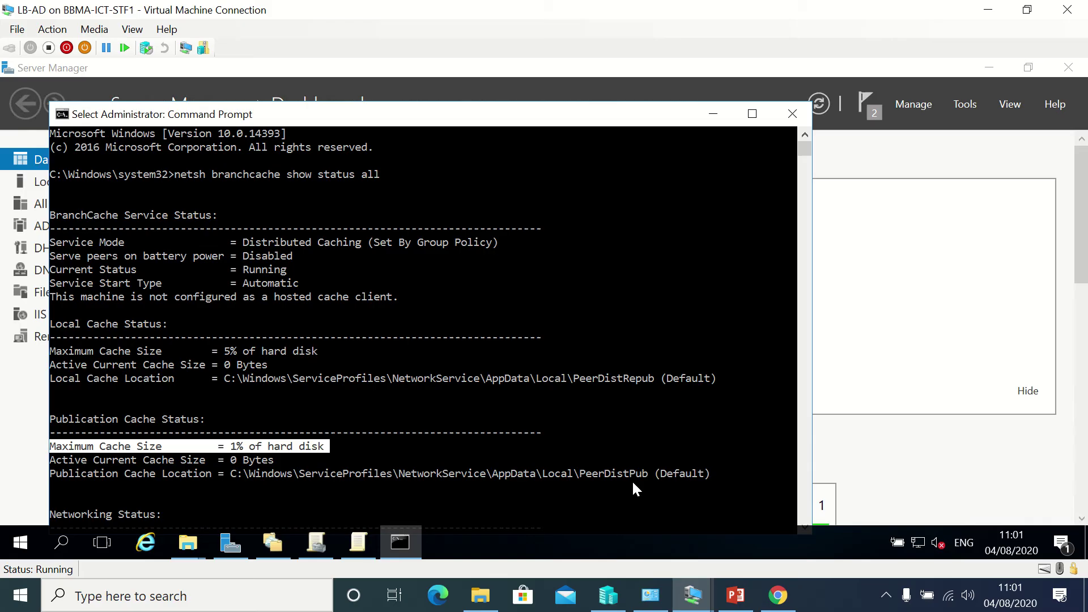
scroll(801, 521, "down", 6)
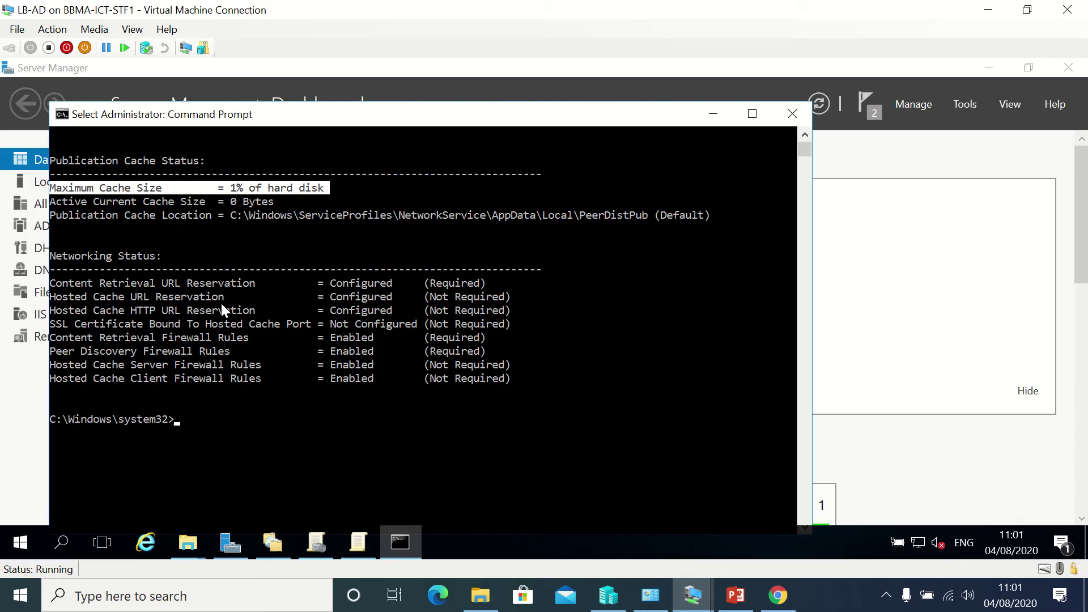
left_click(209, 431)
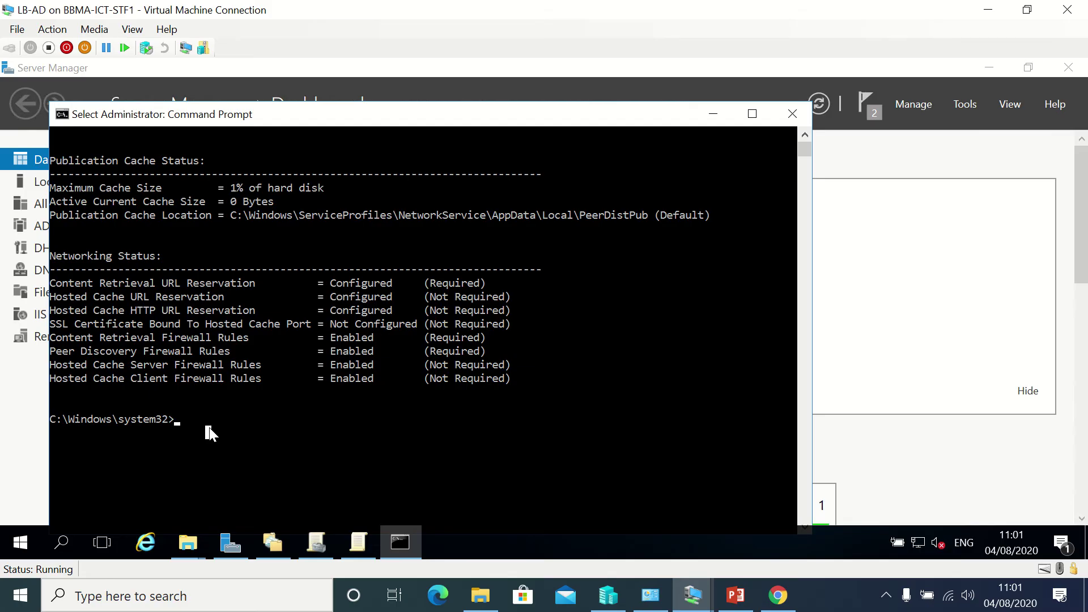
Launch Performance Monitor from the Run box with perfmon
right_click(24, 542)
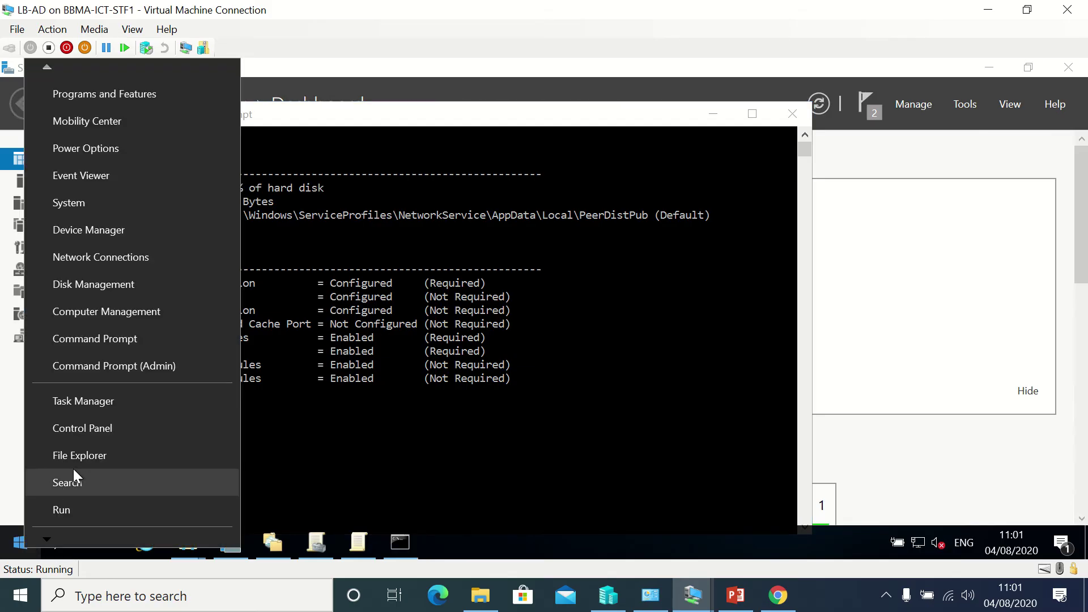
left_click(78, 508)
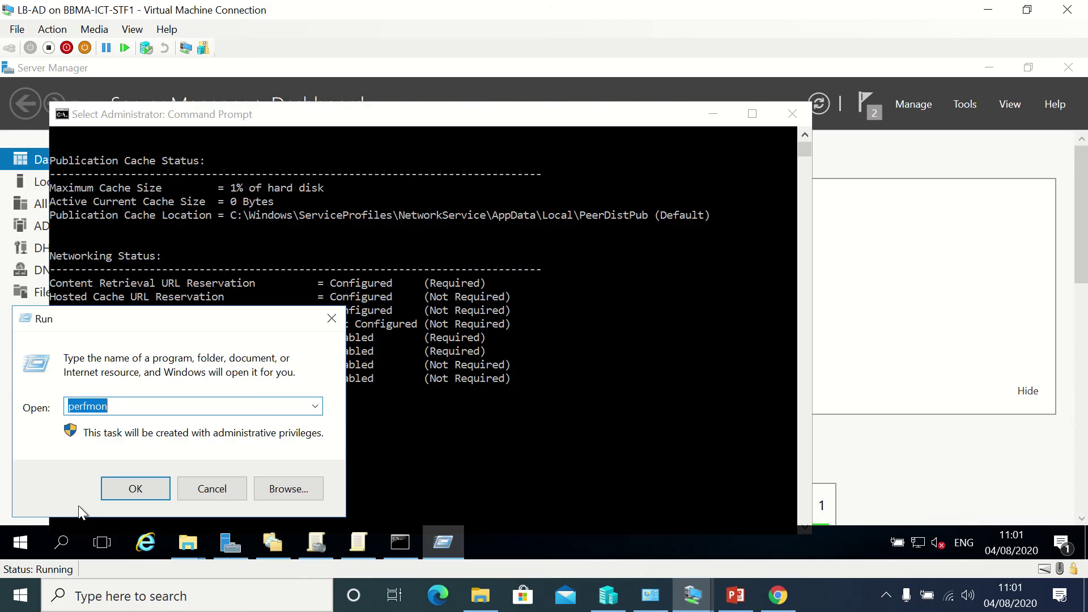
key("Return")
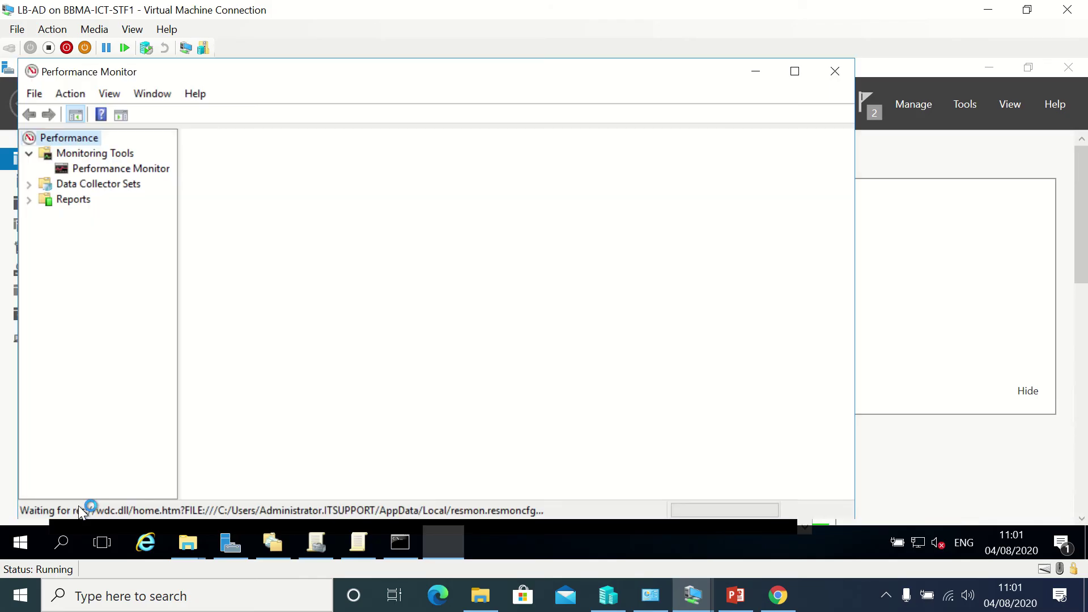
Switch the Performance Monitor graph to Report view and bring up Add Counters
left_click(121, 169)
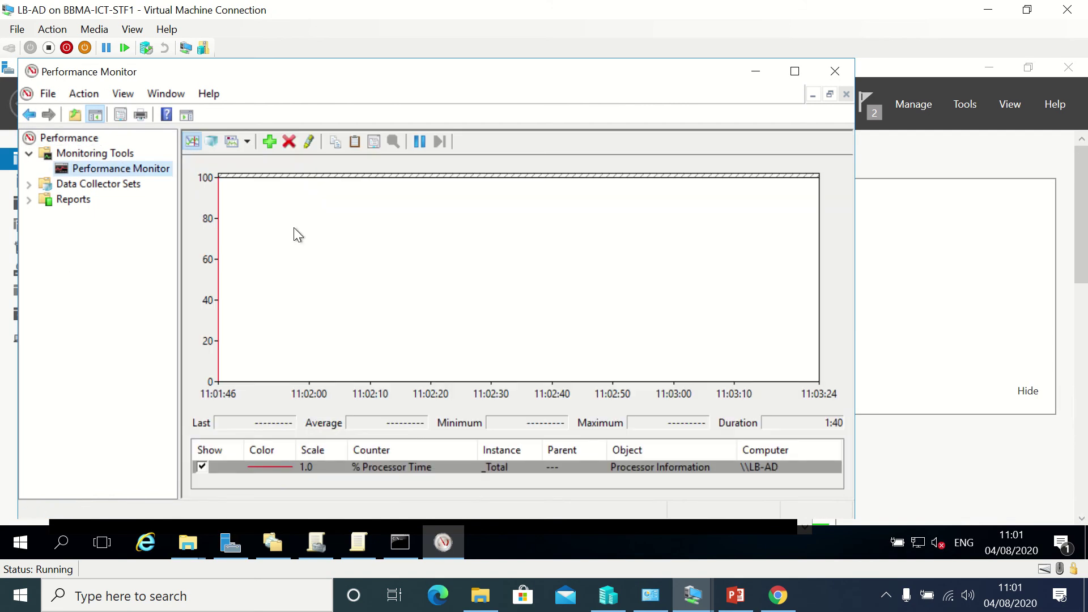
left_click(247, 142)
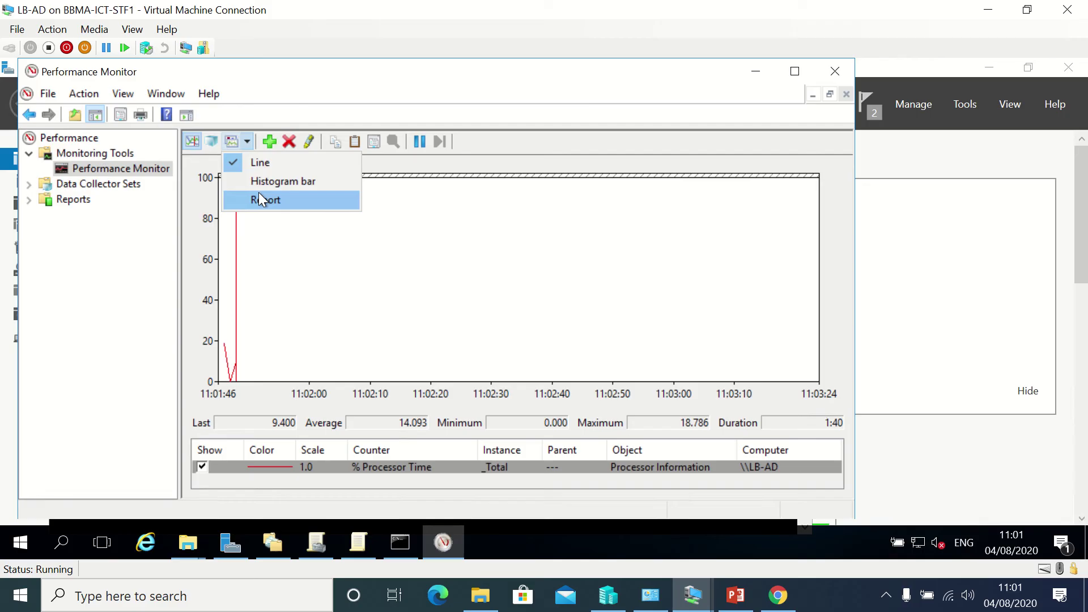
left_click(263, 199)
left_click(270, 141)
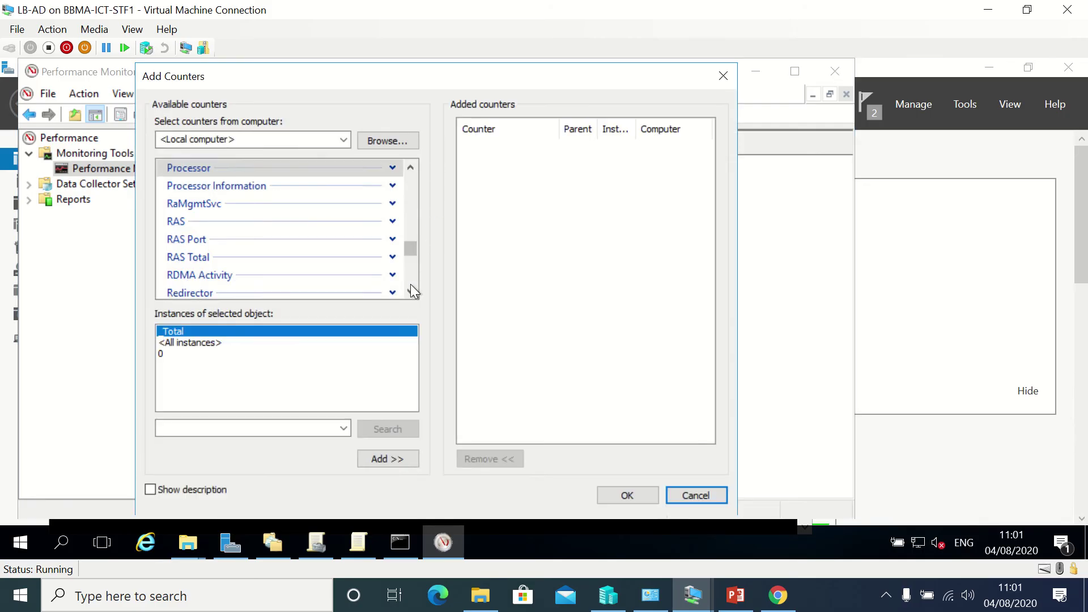
Find and expand the BranchCache counter group in the available counters list
left_click(410, 287)
left_click_drag(410, 245, 411, 166)
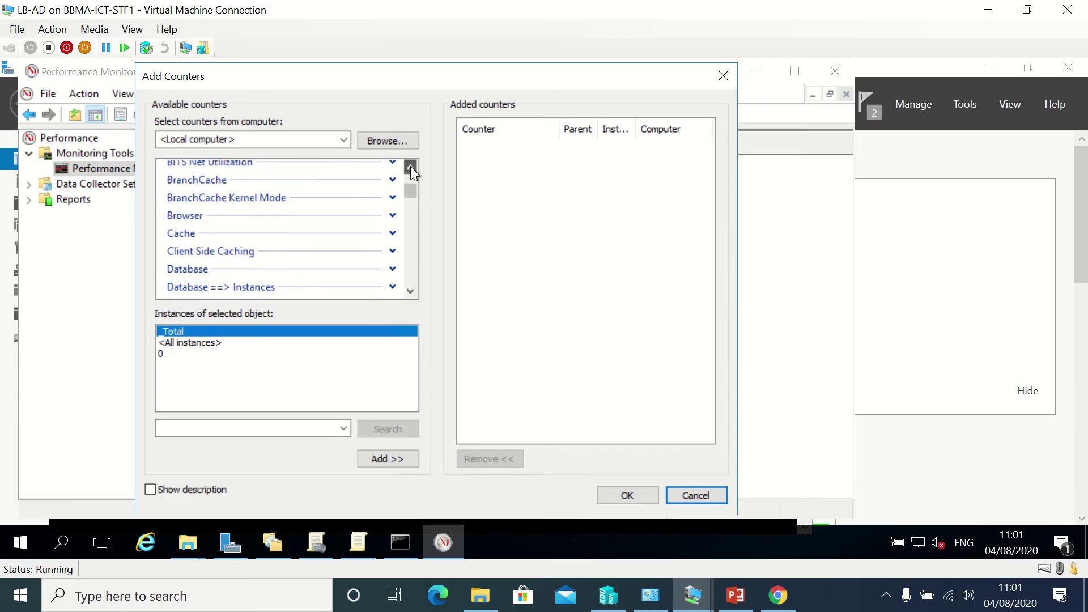
left_click(392, 194)
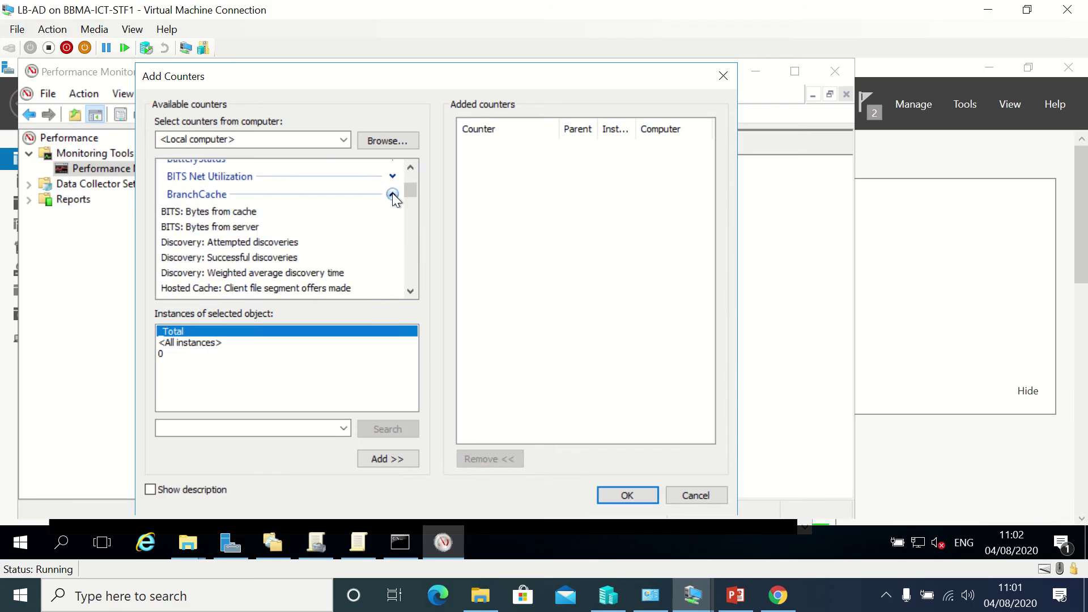
left_click(411, 291)
left_click(411, 292)
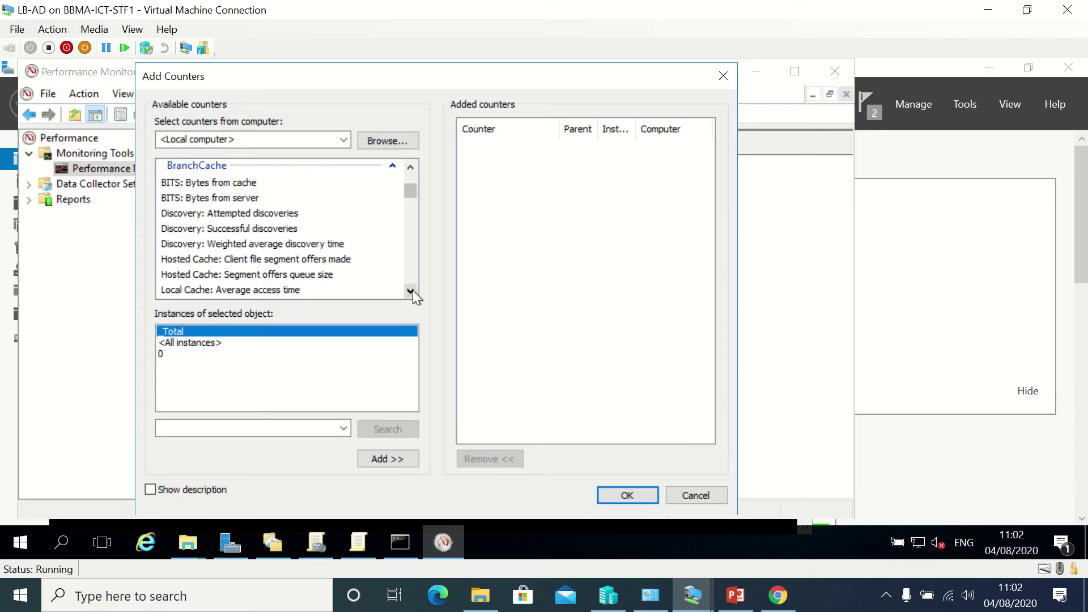
left_click_drag(412, 290, 413, 290)
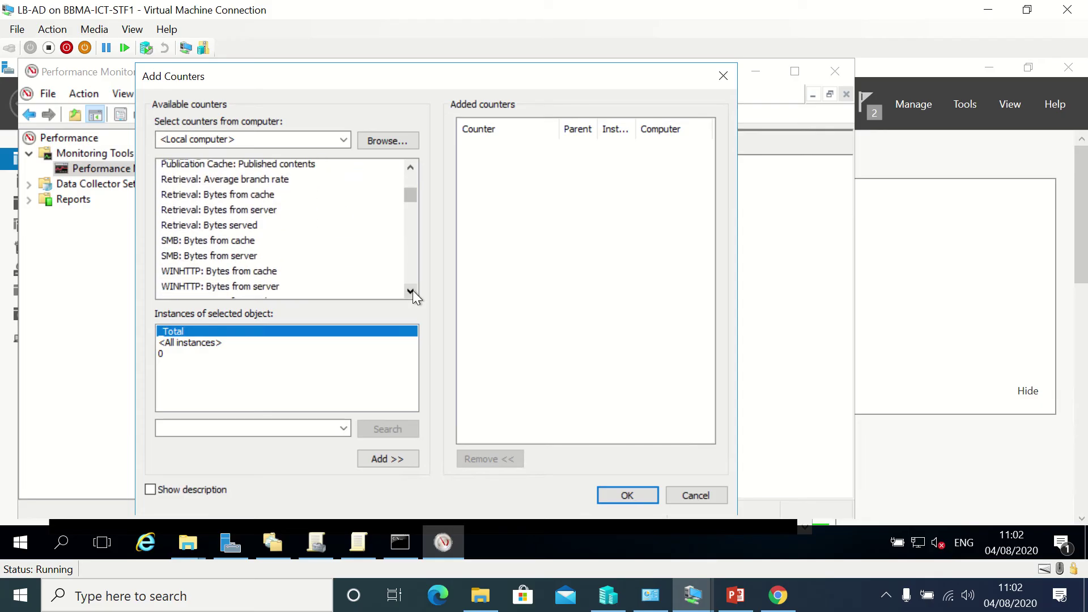
Add SMB: Bytes from cache and SMB: Bytes from server, then confirm with OK
left_click(214, 241)
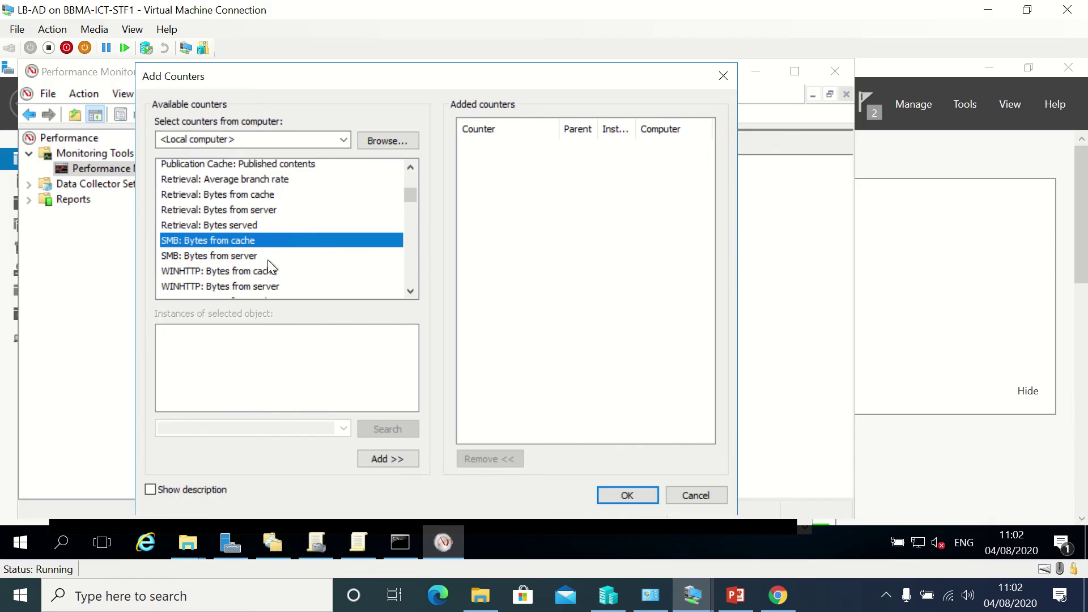
left_click(390, 454)
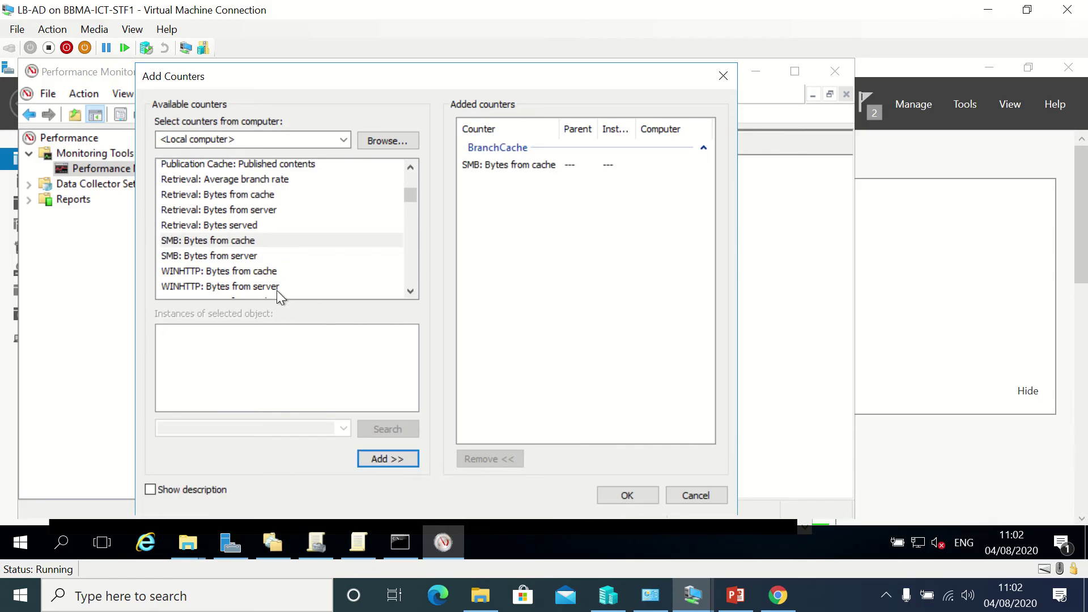
left_click(245, 255)
left_click(397, 457)
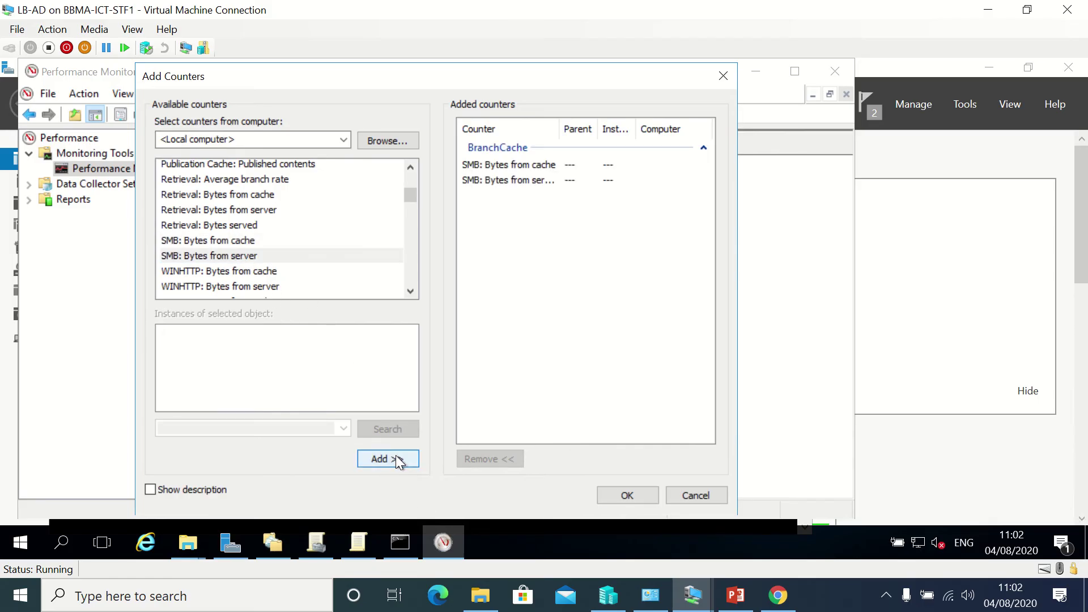
left_click(642, 496)
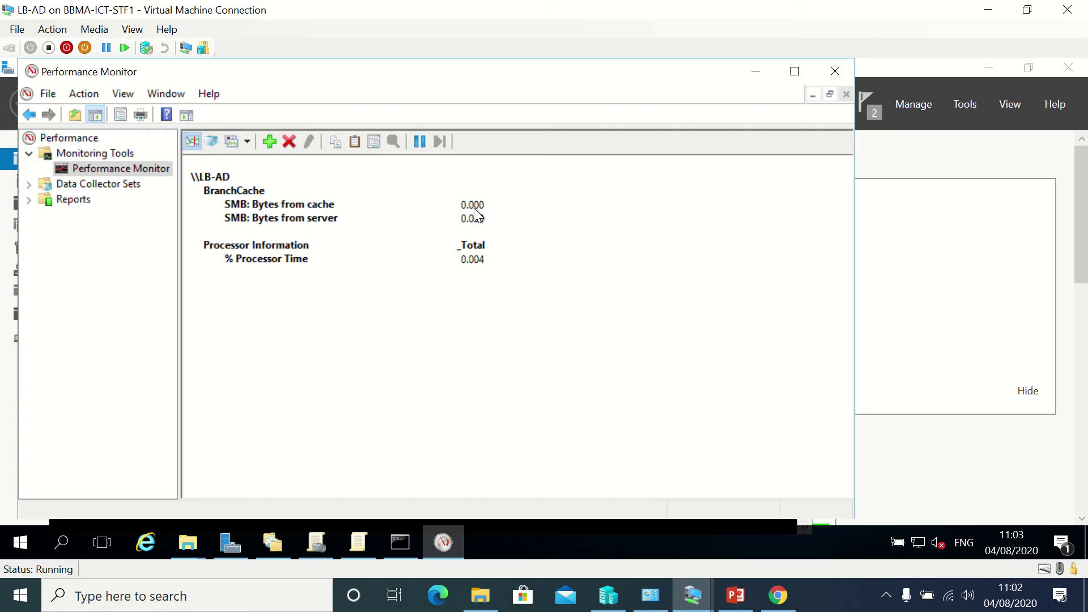
Launch Event Viewer by running eventvwr from the Run dialog
right_click(22, 549)
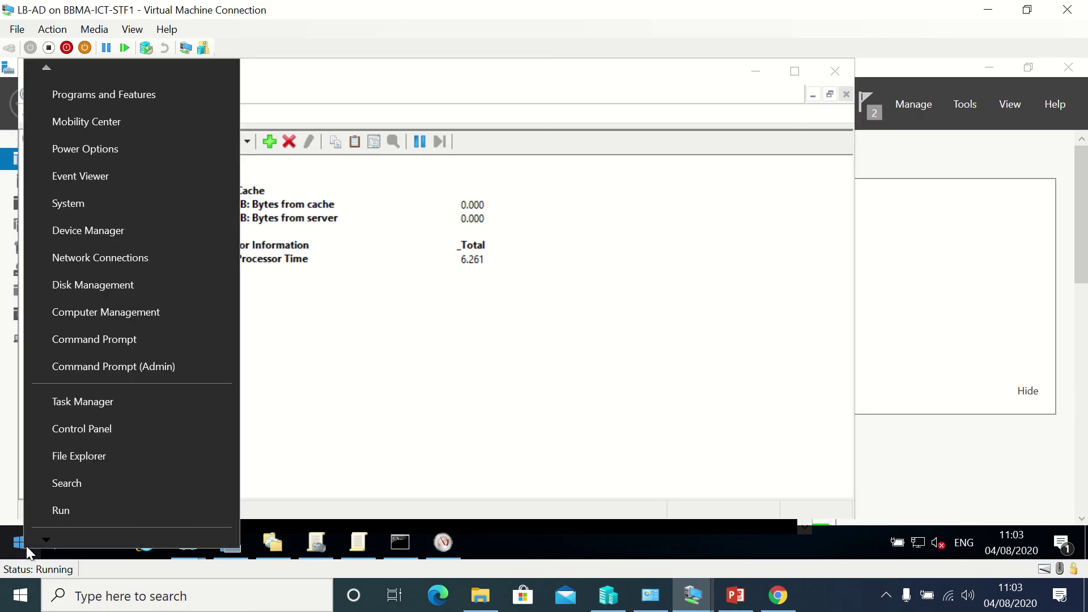
left_click(94, 507)
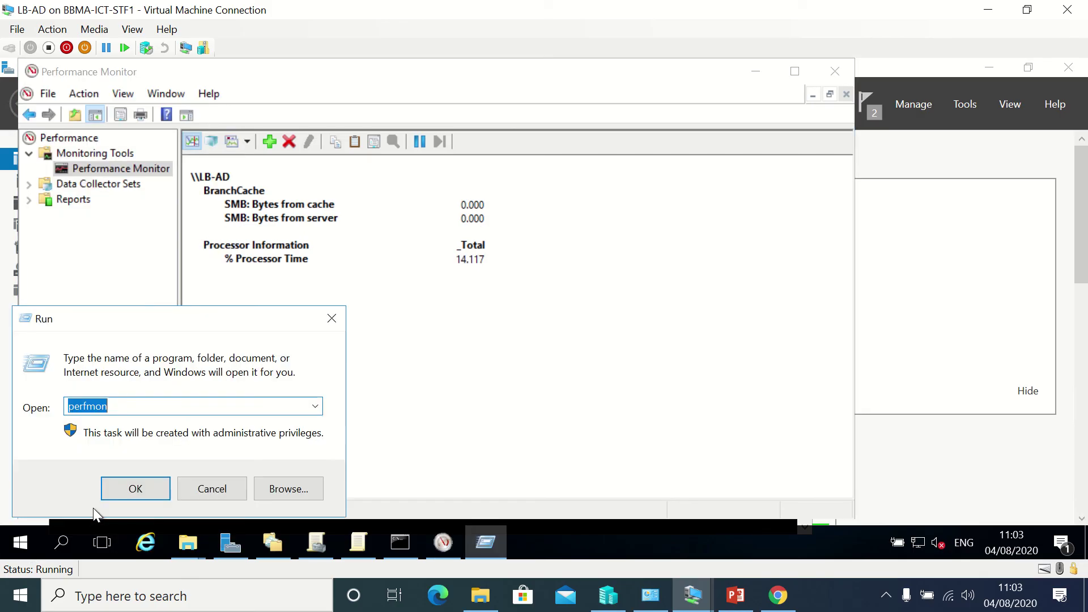
type("eventvwr")
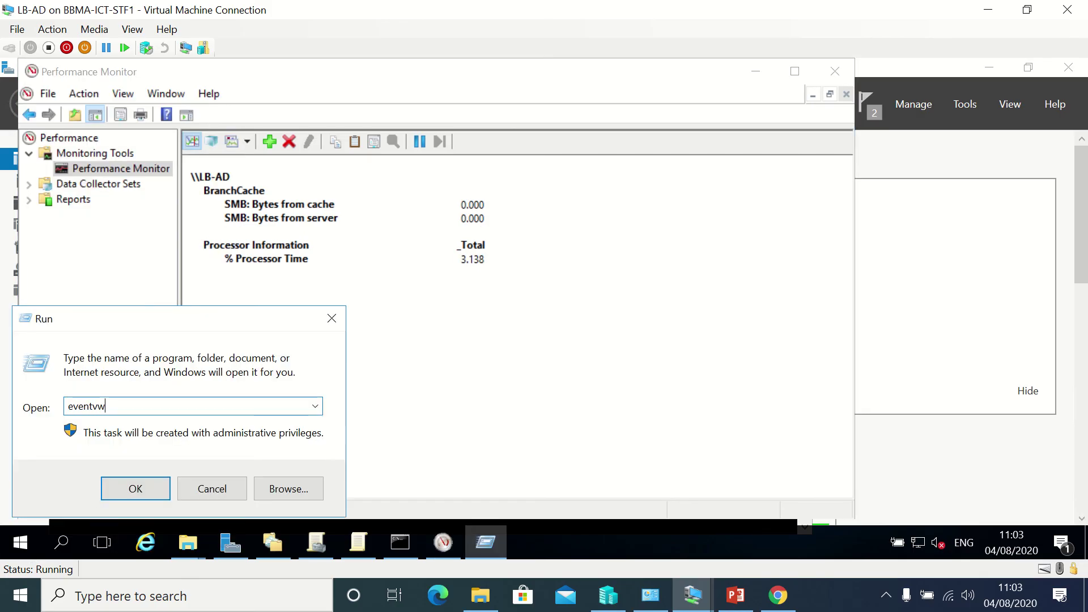
key("Return")
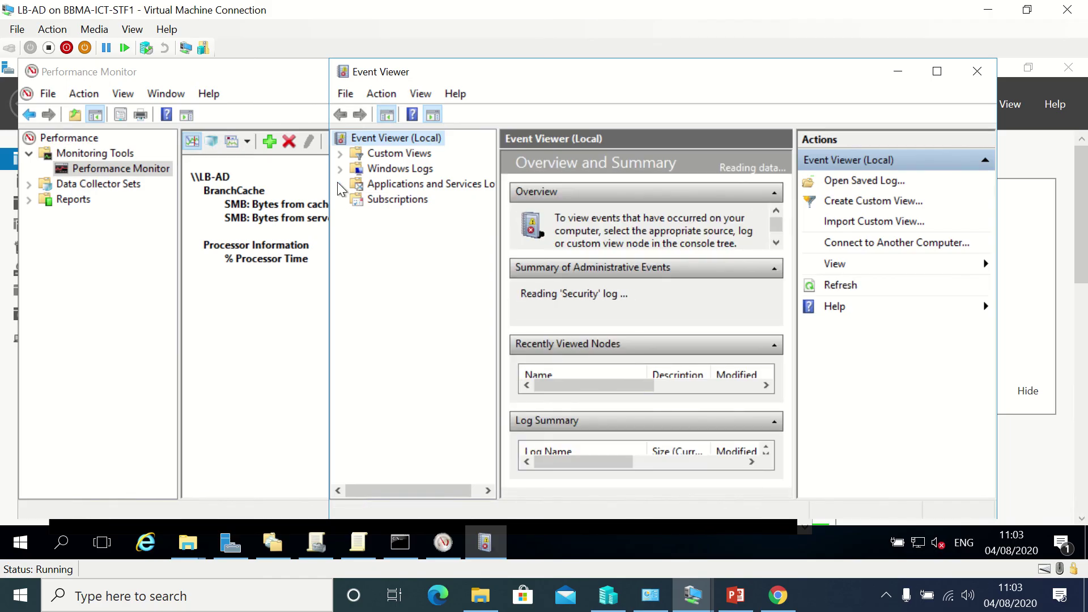
Open Applications and Services Logs > Microsoft > Windows > BranchCache > Operational and reveal the Event ID column
double_click(381, 187)
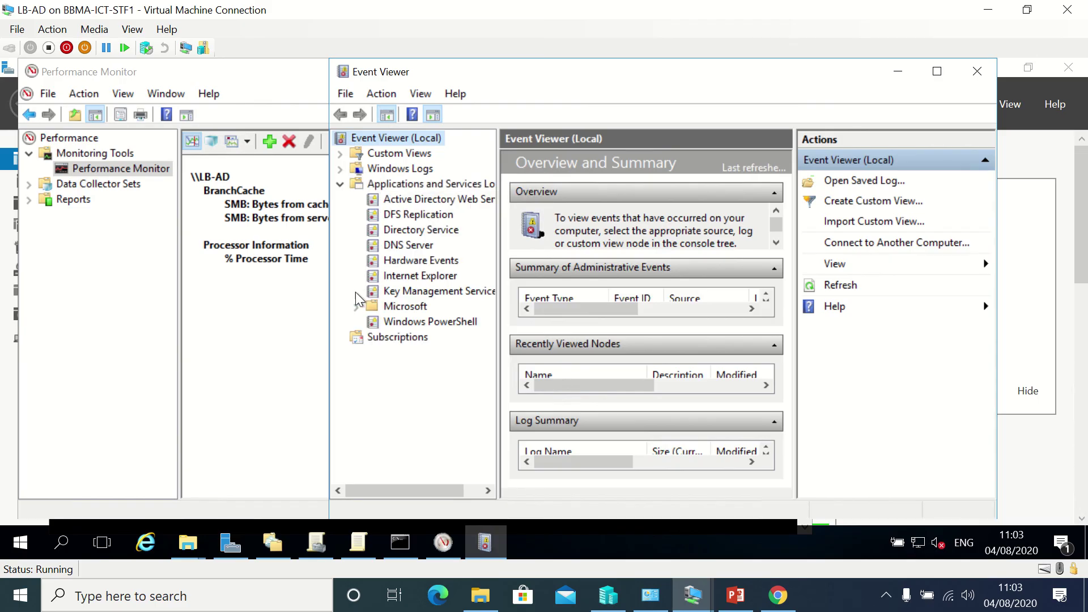
left_click(356, 308)
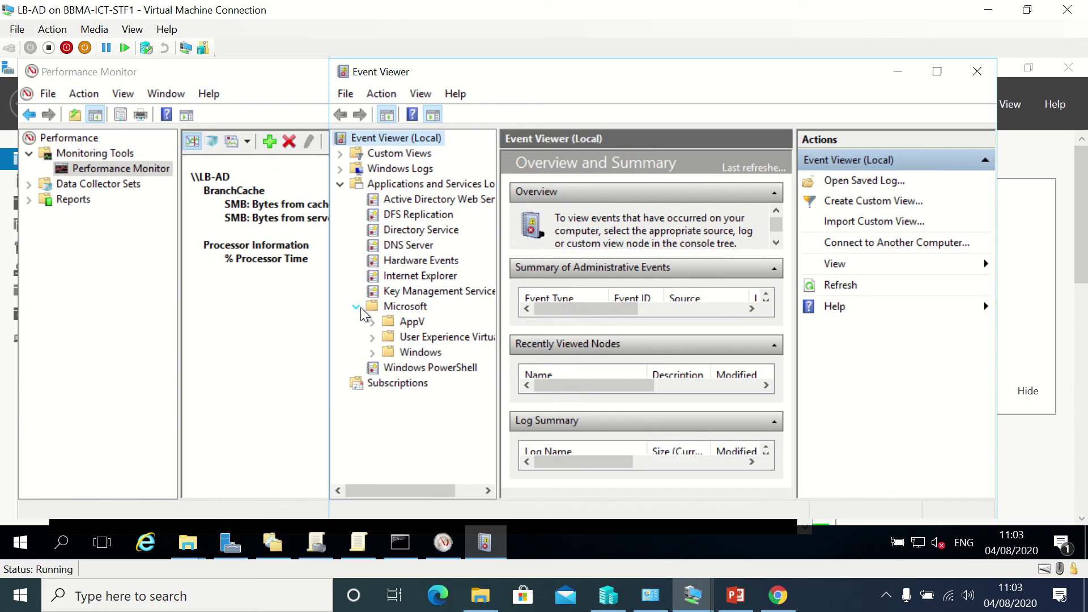
left_click(373, 351)
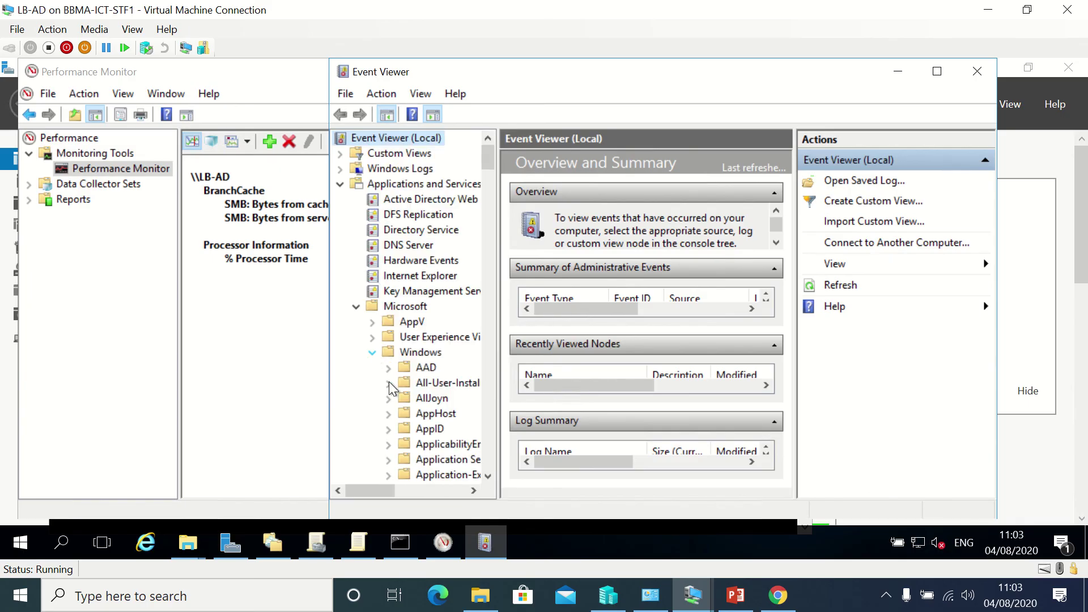
left_click_drag(488, 476, 488, 478)
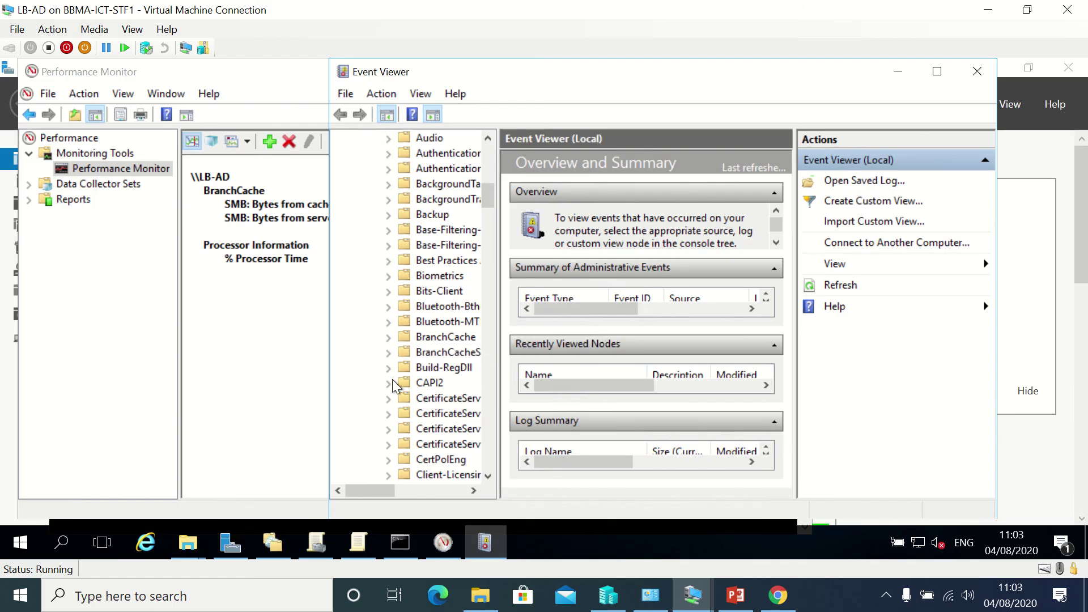
left_click_drag(376, 487, 396, 488)
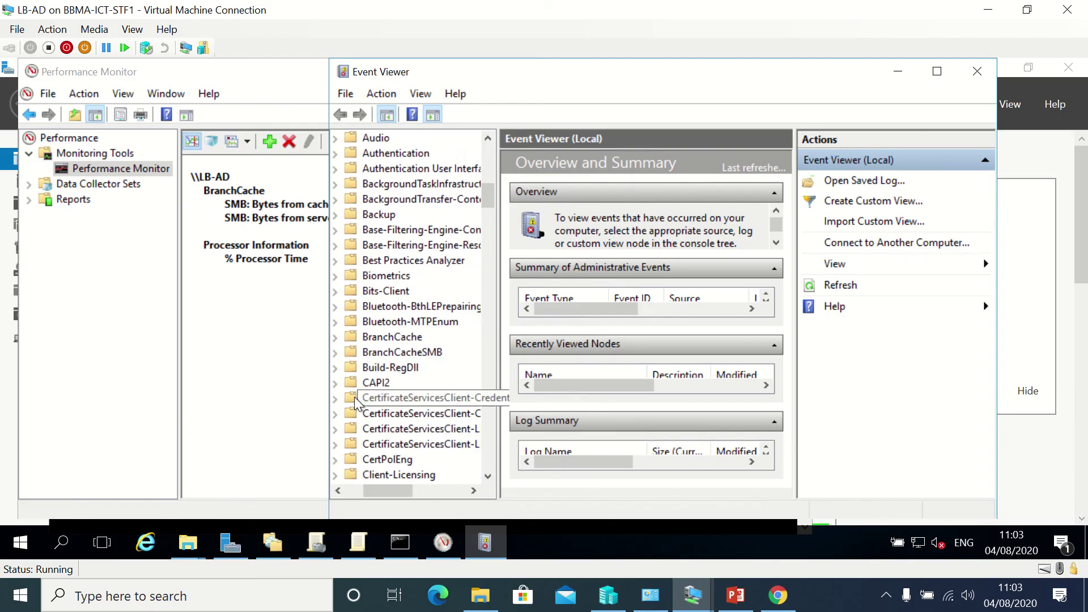
left_click(334, 337)
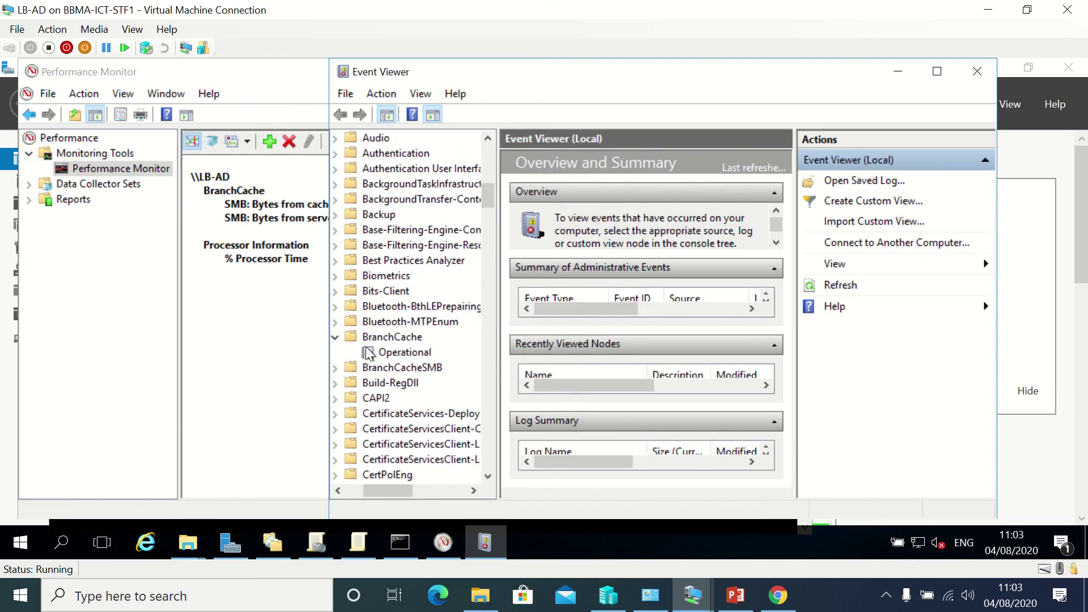
left_click(388, 353)
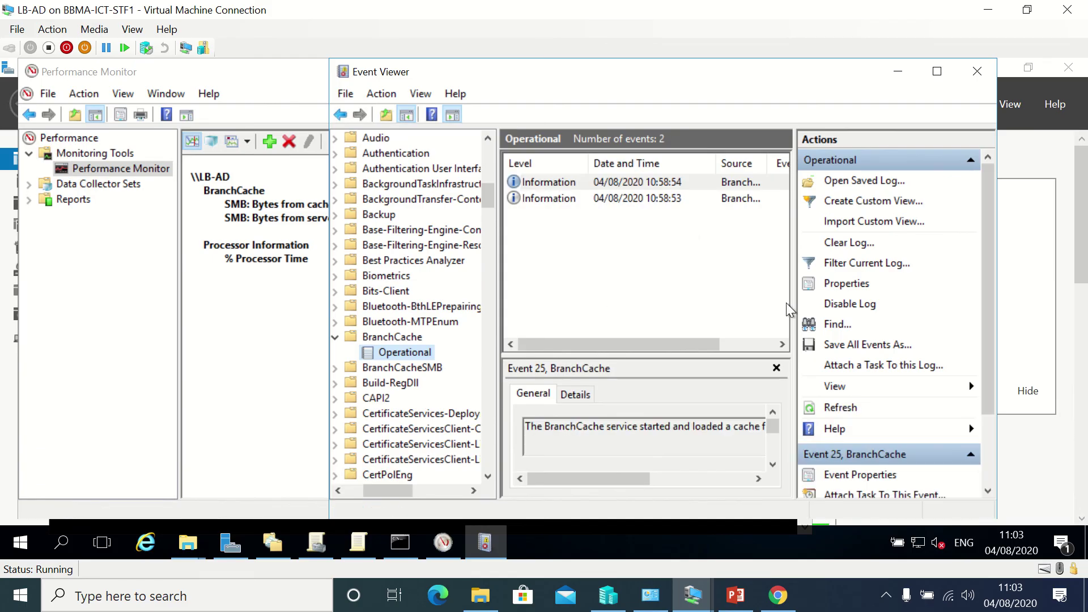
left_click_drag(794, 282, 871, 273)
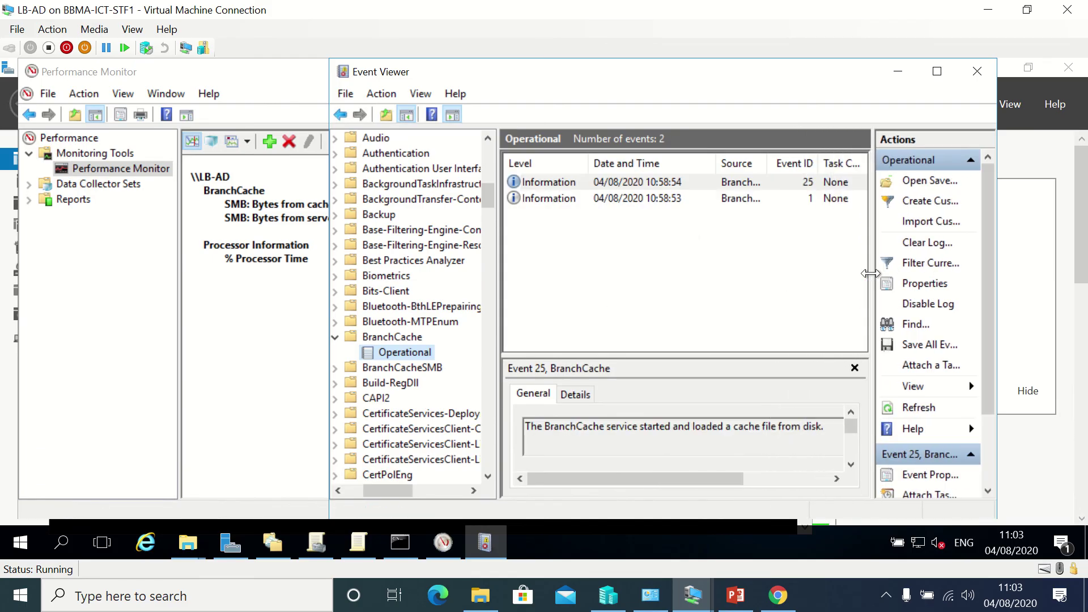